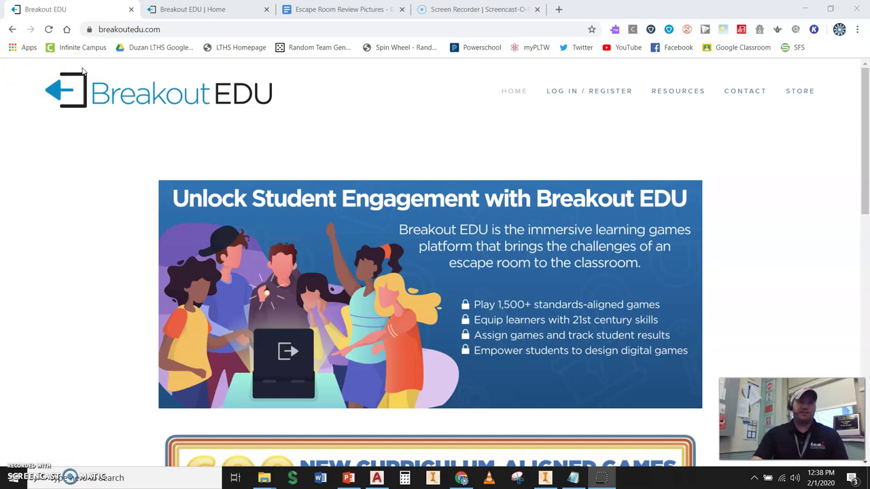
# Step: Switch to the Breakout EDU Home tab and scroll through its twelve subject categories
pyautogui.click(195, 11)
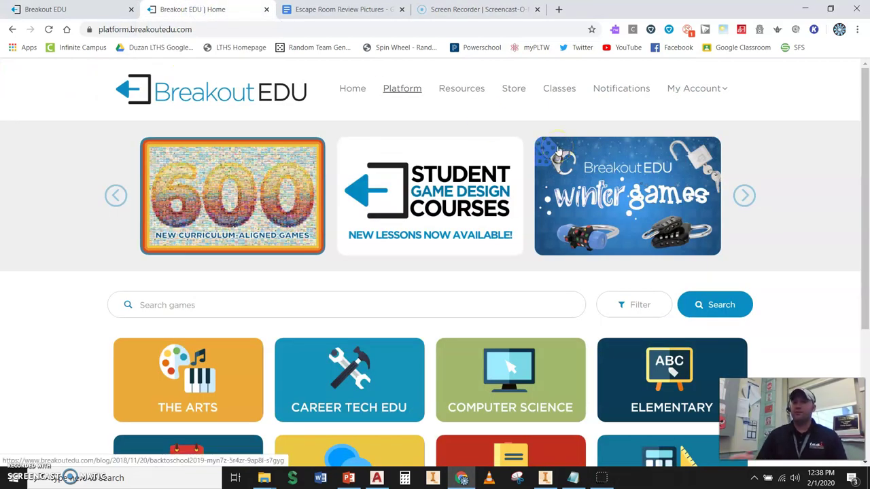
pyautogui.scroll(-3, 576, 310)
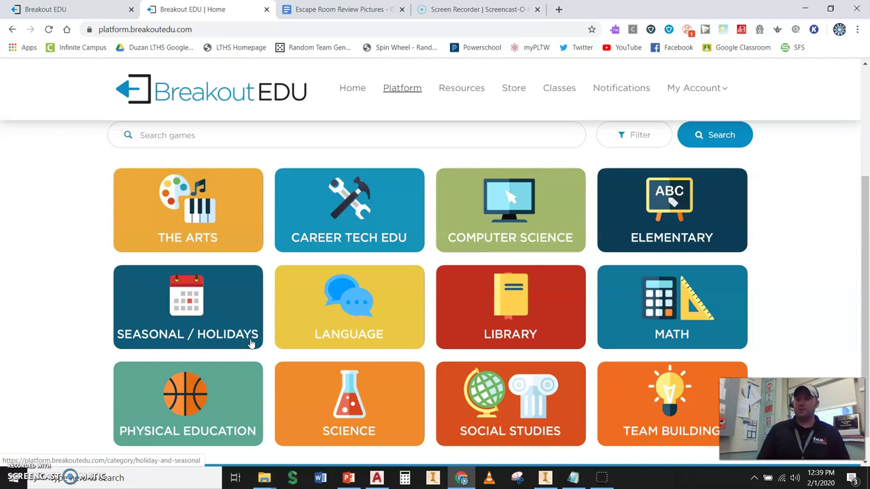
# Step: Go to My Account > My Digital Games and choose Create New
pyautogui.click(705, 91)
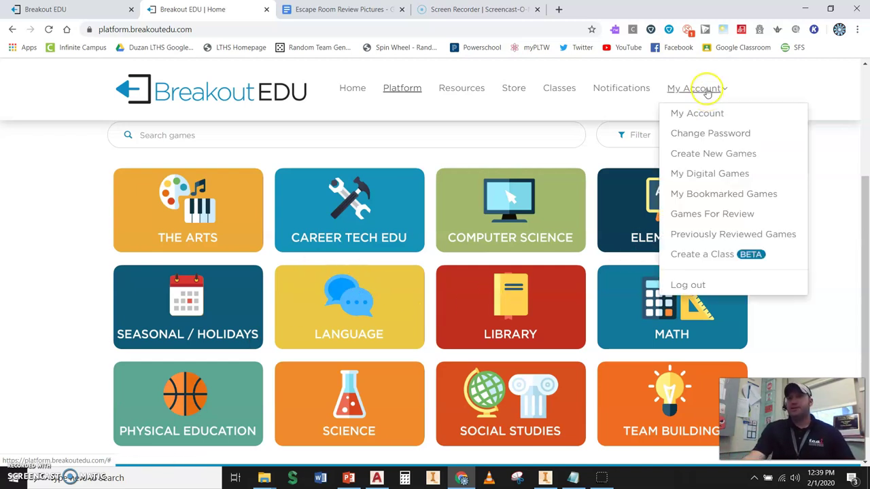
pyautogui.click(721, 175)
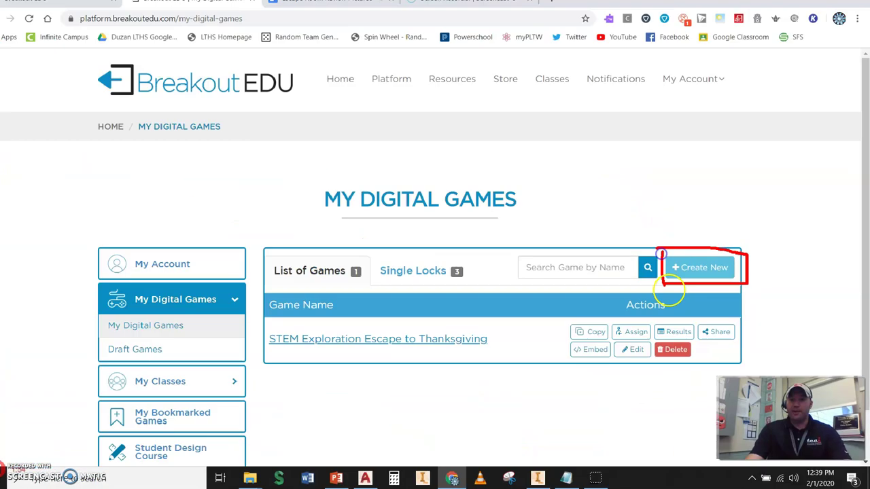
pyautogui.click(536, 279)
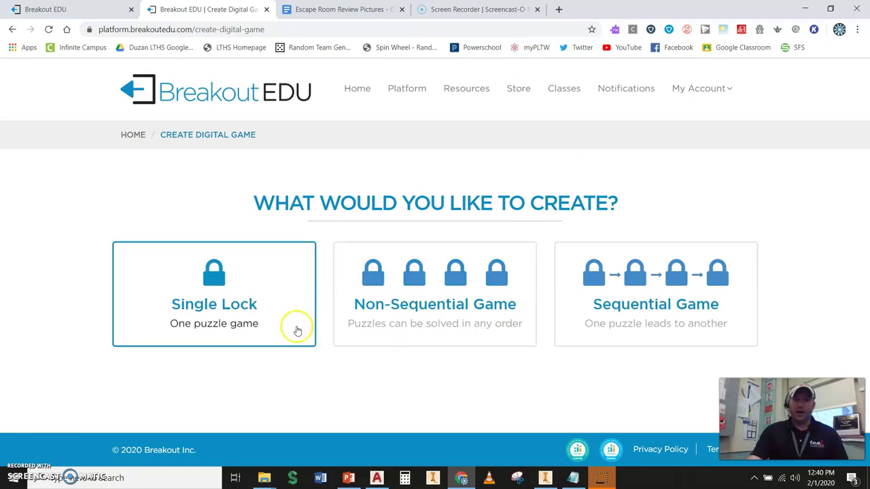
# Step: Create a Single Lock game titled with the author's surname plus 'Escape Room Example'
pyautogui.click(219, 301)
pyautogui.click(320, 261)
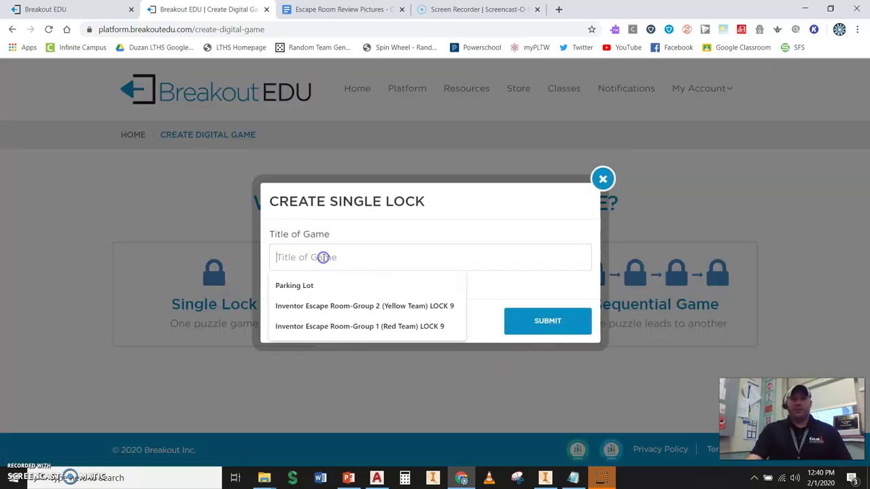
pyautogui.write('D')
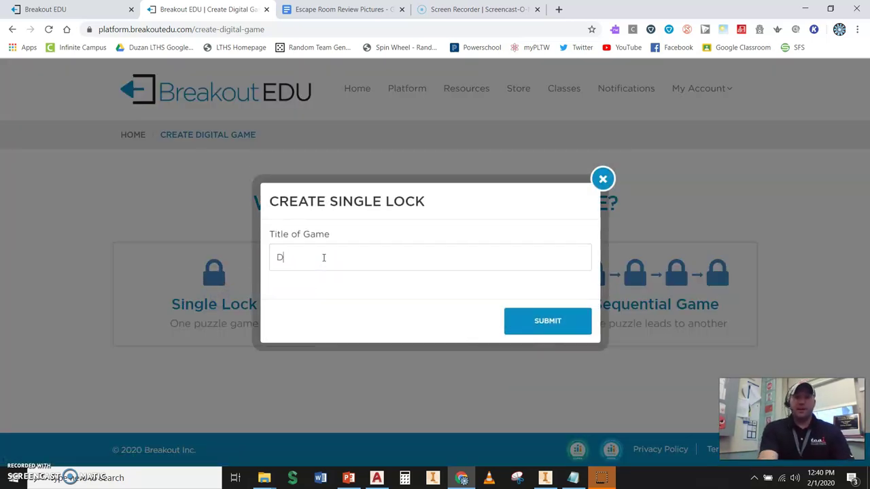
pyautogui.write('uzan Es')
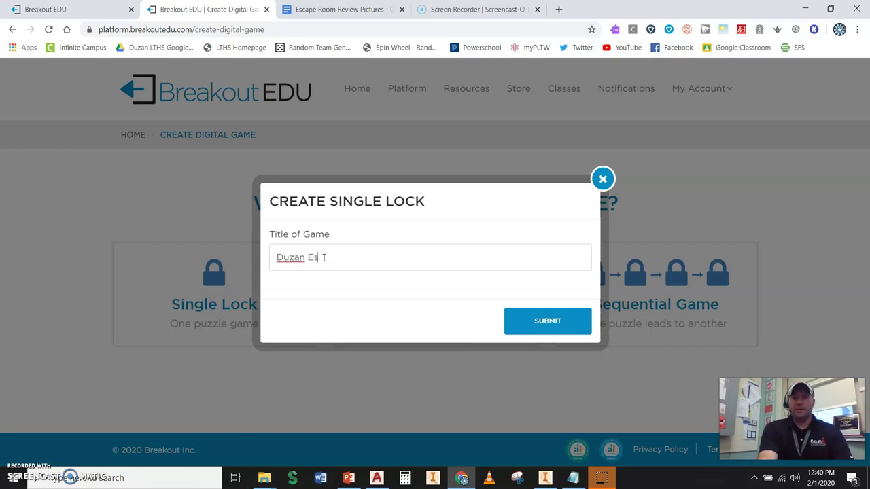
pyautogui.write('cape Roo')
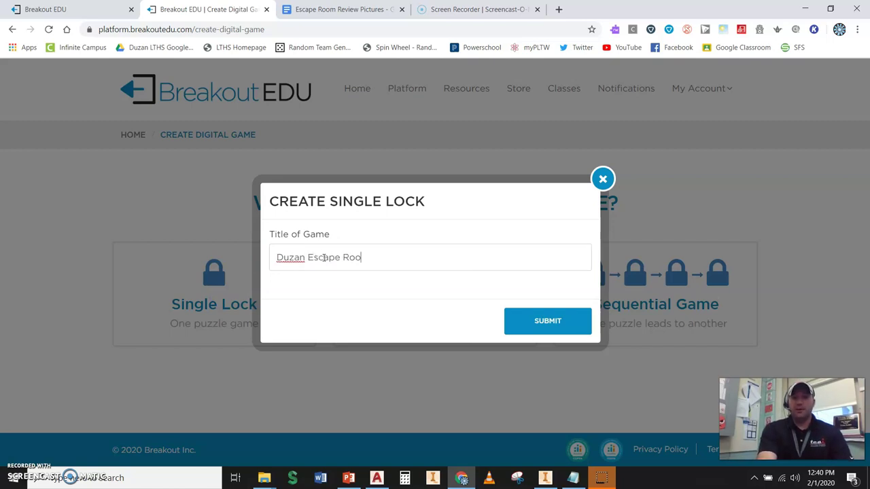
pyautogui.write('m Example')
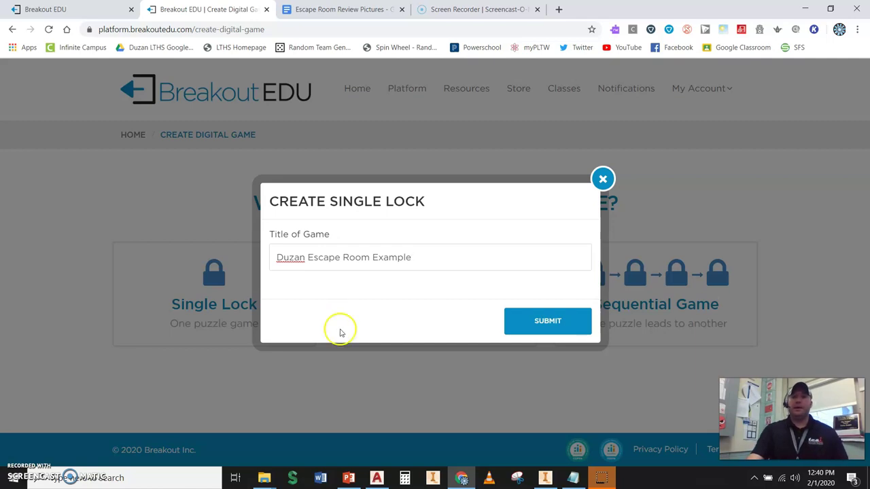
pyautogui.click(541, 330)
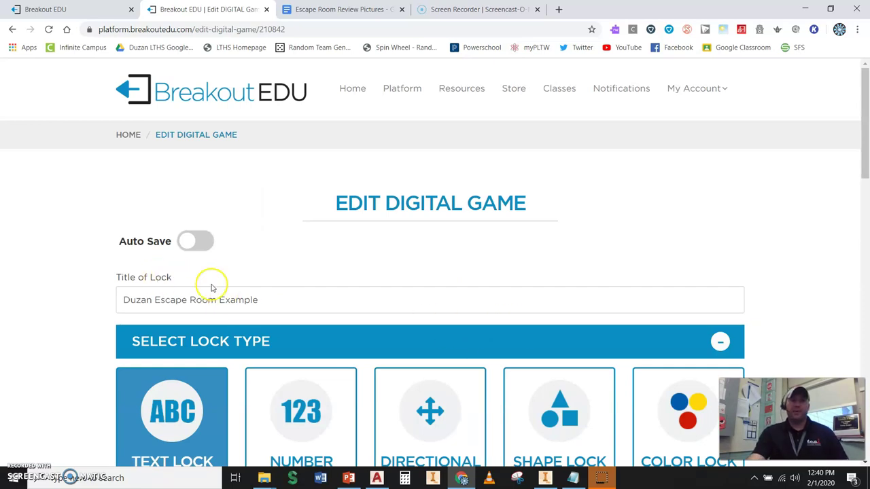
# Step: Browse the game editor down to the letter grid and select the first combination slot
pyautogui.scroll(-1, 248, 314)
pyautogui.scroll(-2, 248, 314)
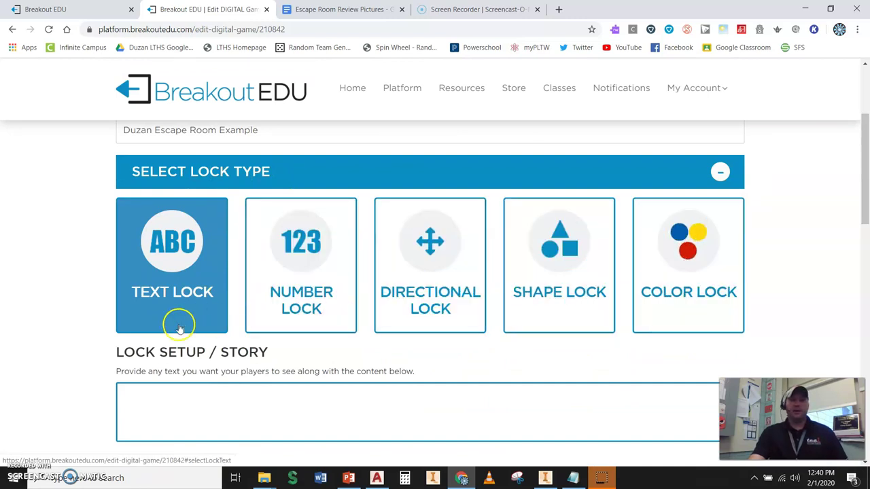
pyautogui.scroll(-8, 181, 312)
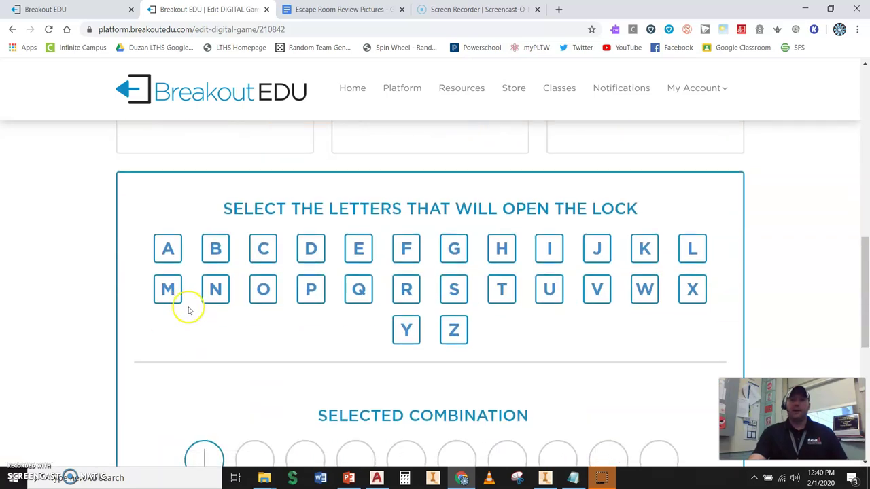
pyautogui.click(213, 356)
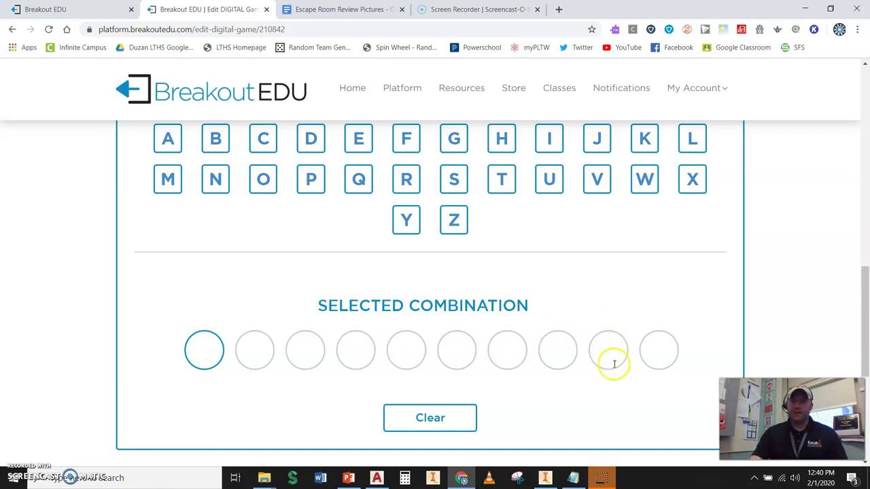
# Step: Switch the lock type to Number Lock and view its empty five-digit combination
pyautogui.scroll(3, 608, 351)
pyautogui.scroll(4, 608, 385)
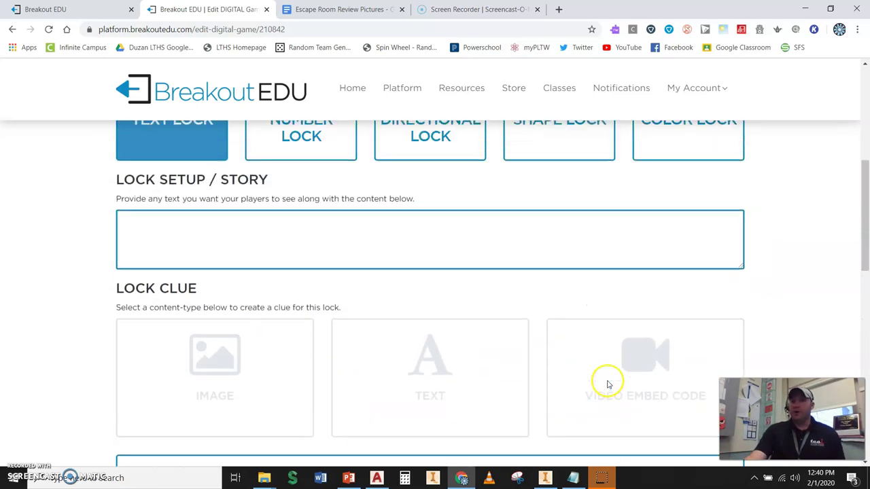
pyautogui.click(317, 191)
pyautogui.scroll(-8, 388, 281)
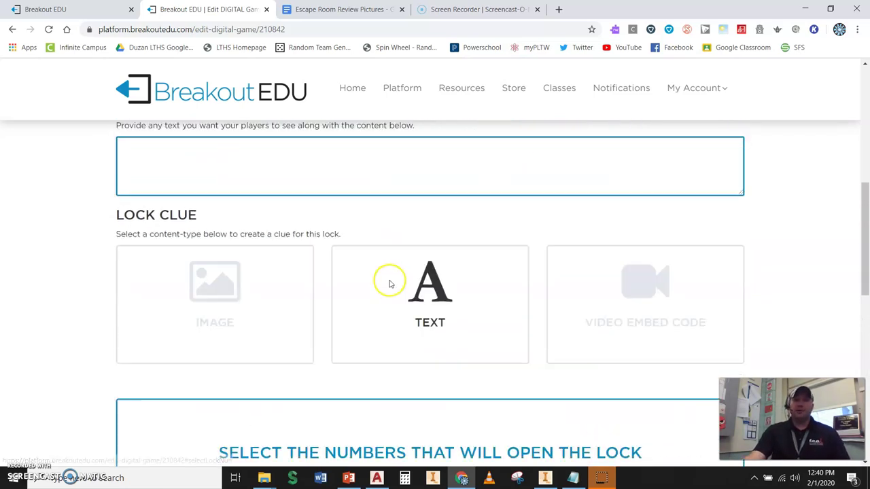
pyautogui.click(550, 256)
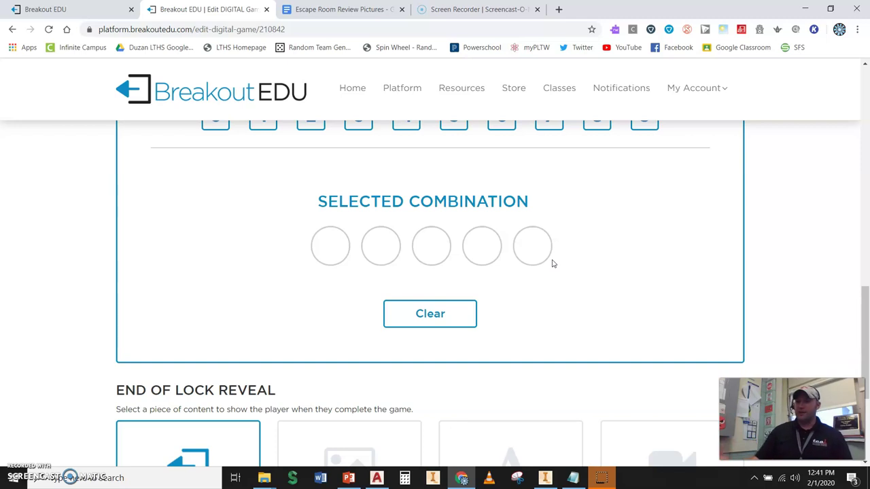
# Step: Try Directional Lock as the lock type and review its options
pyautogui.scroll(8, 414, 246)
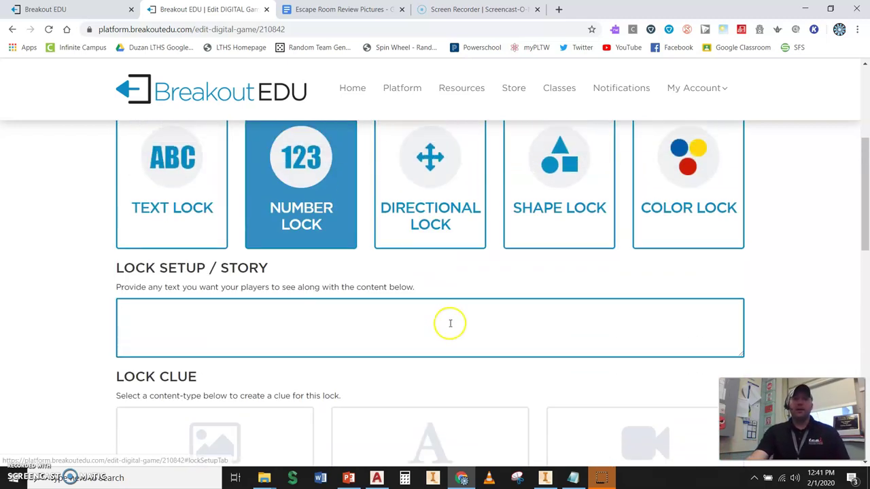
pyautogui.scroll(1, 445, 302)
pyautogui.click(452, 295)
pyautogui.scroll(-6, 446, 311)
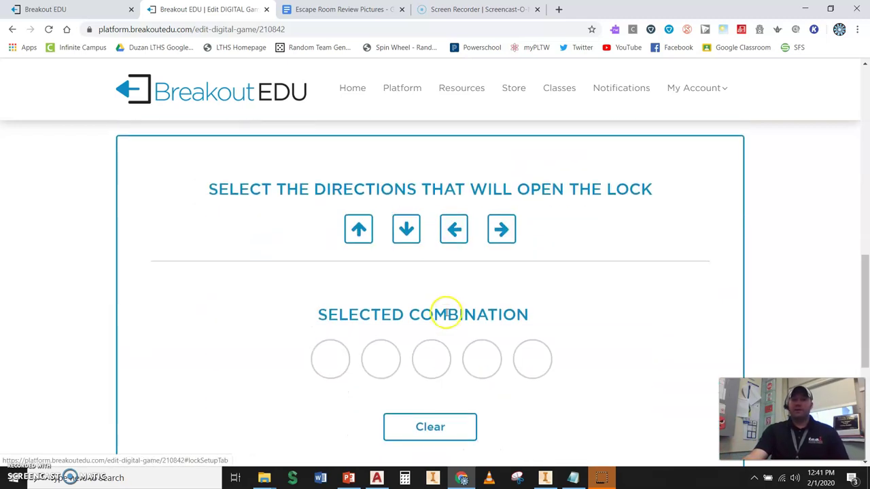
pyautogui.scroll(-1, 446, 313)
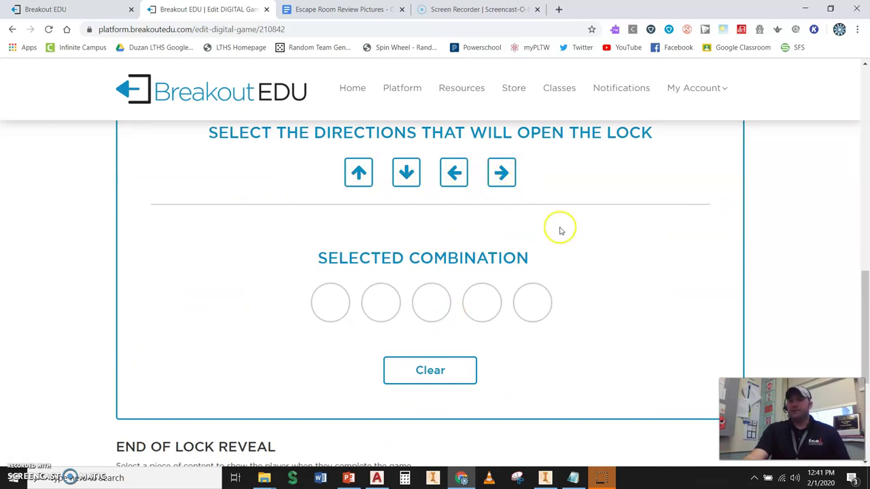
# Step: Try Shape Lock as the lock type and review its options
pyautogui.scroll(6, 560, 235)
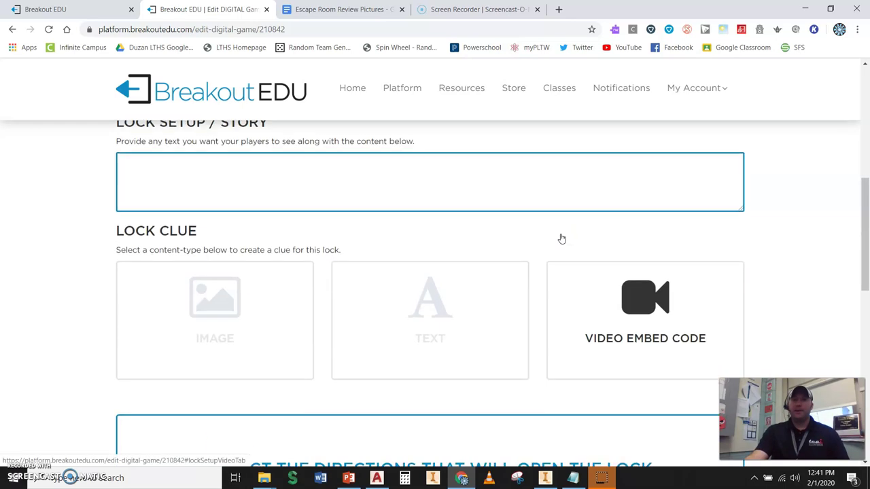
pyautogui.scroll(3, 561, 238)
pyautogui.click(557, 237)
pyautogui.scroll(-5, 544, 309)
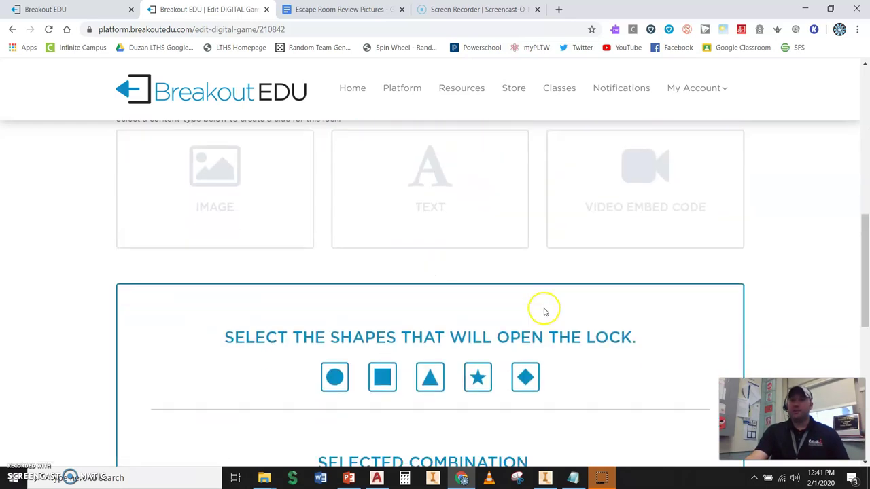
pyautogui.scroll(-3, 554, 311)
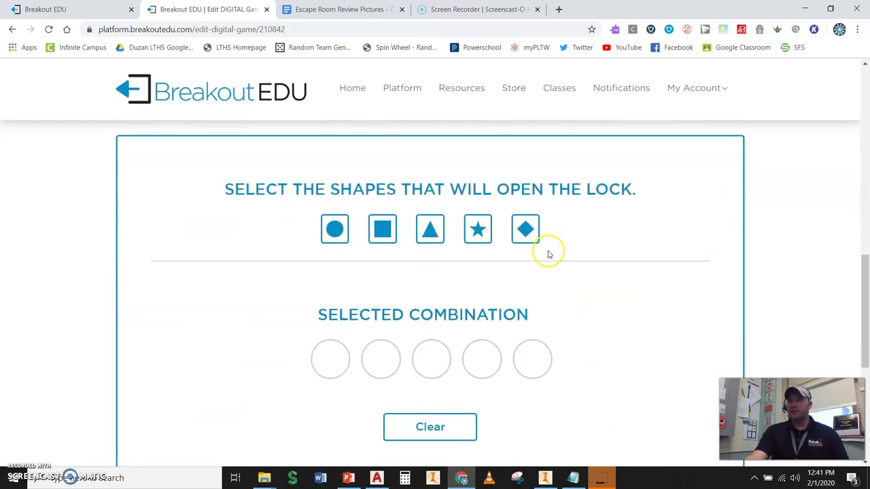
# Step: Settle on Color Lock as the game's lock type
pyautogui.scroll(5, 547, 252)
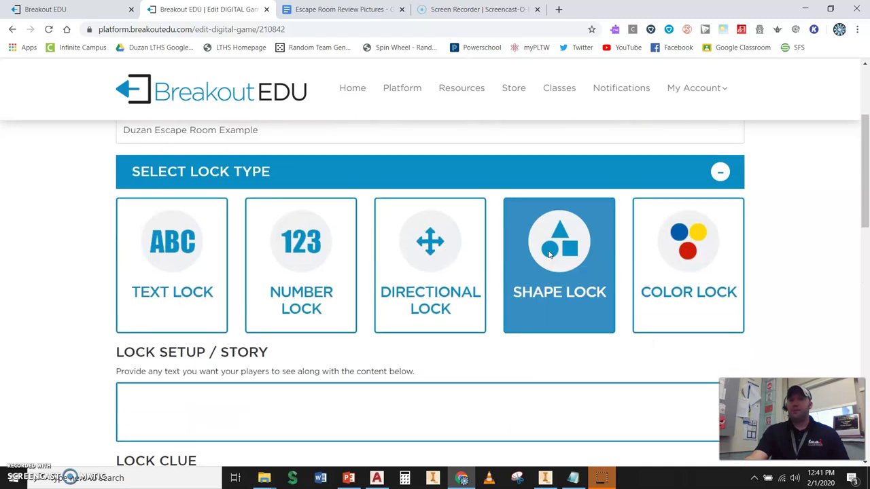
pyautogui.click(692, 248)
pyautogui.scroll(-8, 592, 340)
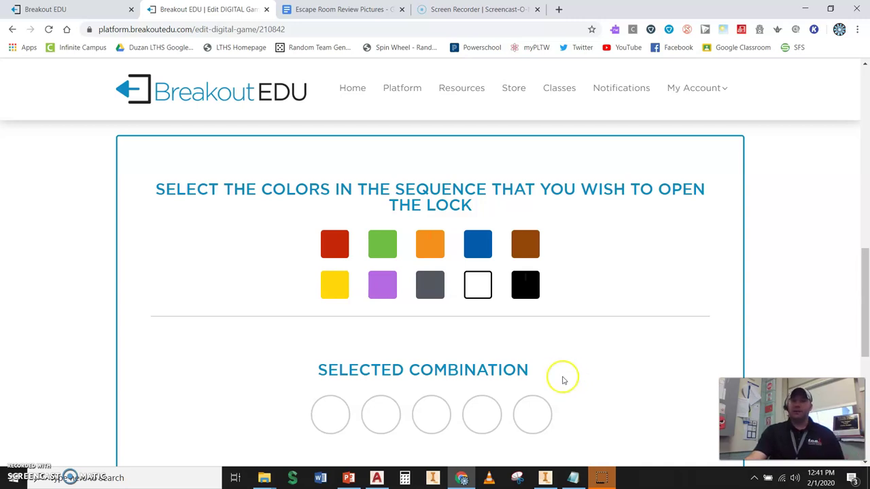
pyautogui.scroll(8, 561, 374)
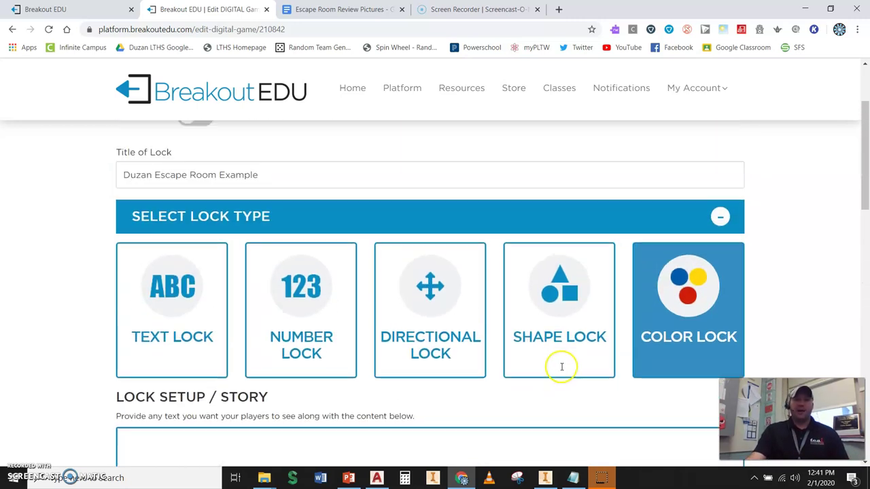
# Step: Switch back to Text Lock and enter the story 'Solve for the clue below to unlock Lock 9.'
pyautogui.click(187, 341)
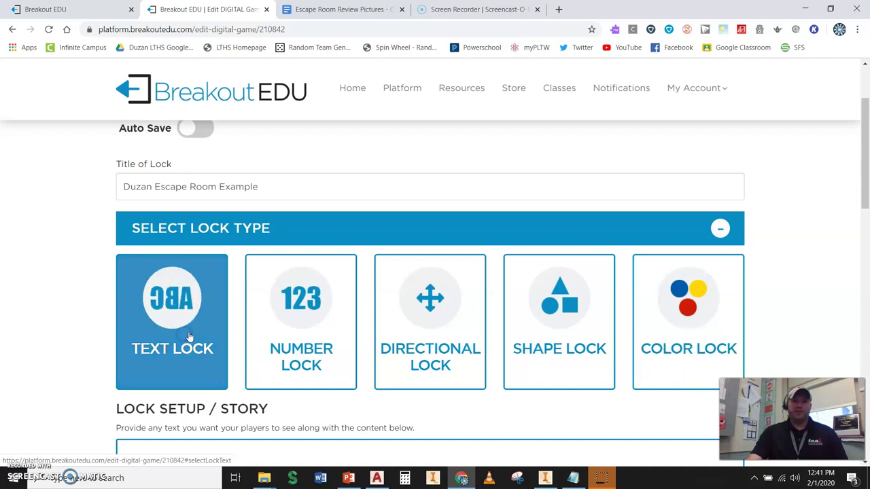
pyautogui.scroll(-4, 198, 322)
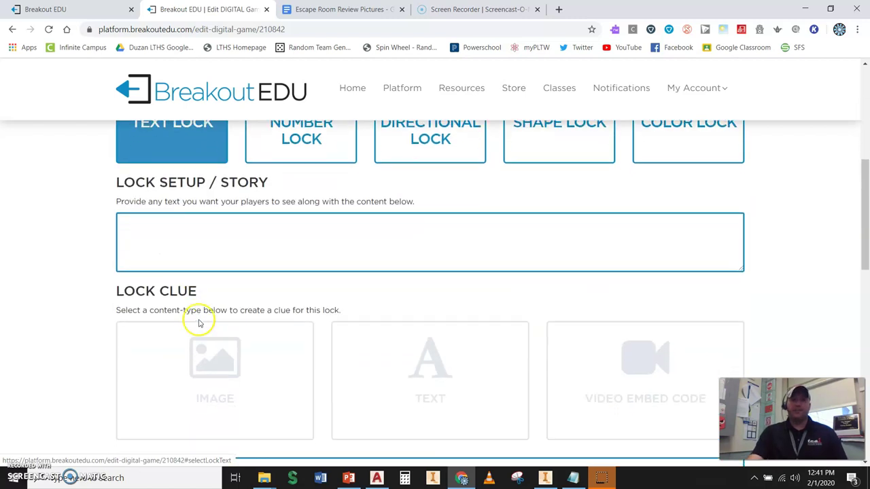
pyautogui.click(148, 175)
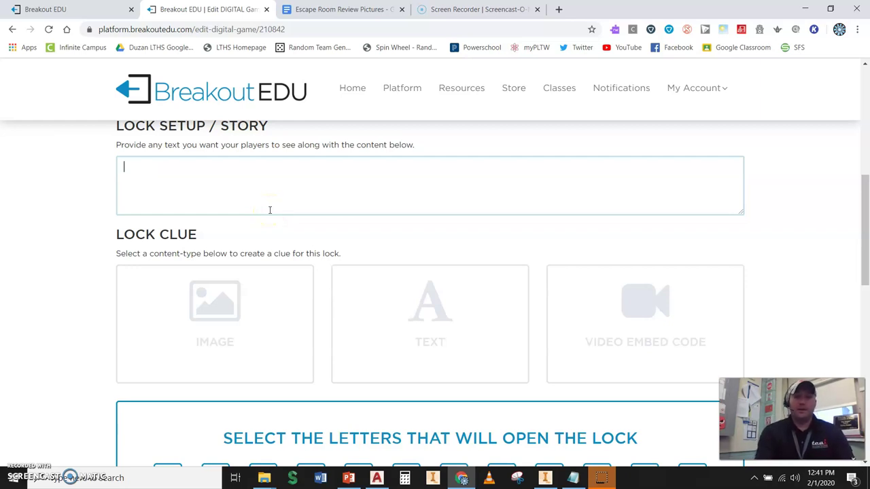
pyautogui.write('Solve for the ')
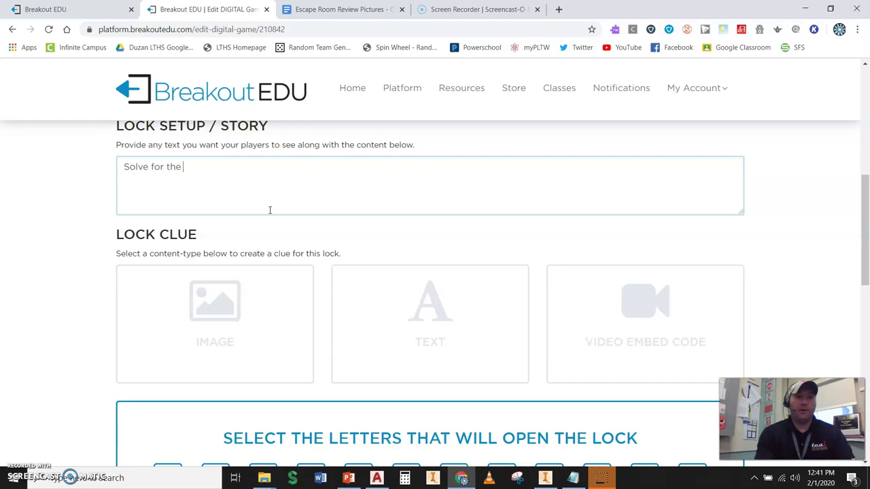
pyautogui.write('clue belo')
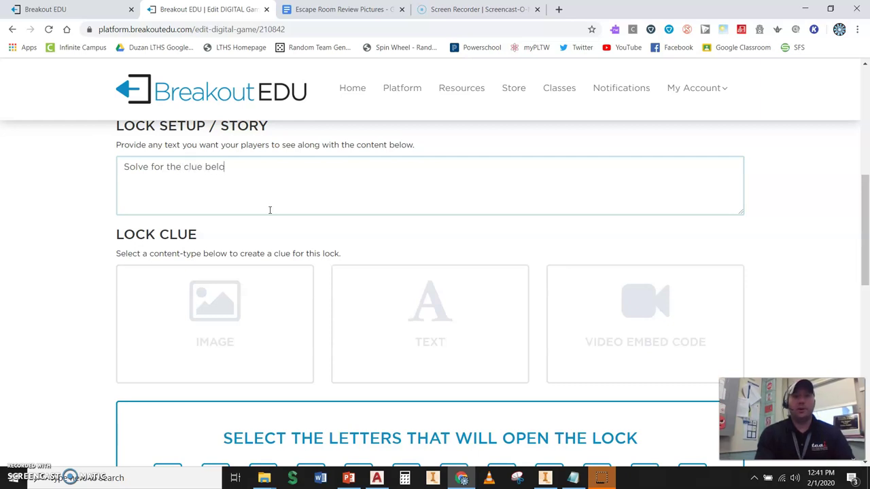
pyautogui.write('w to unlock Lock 9')
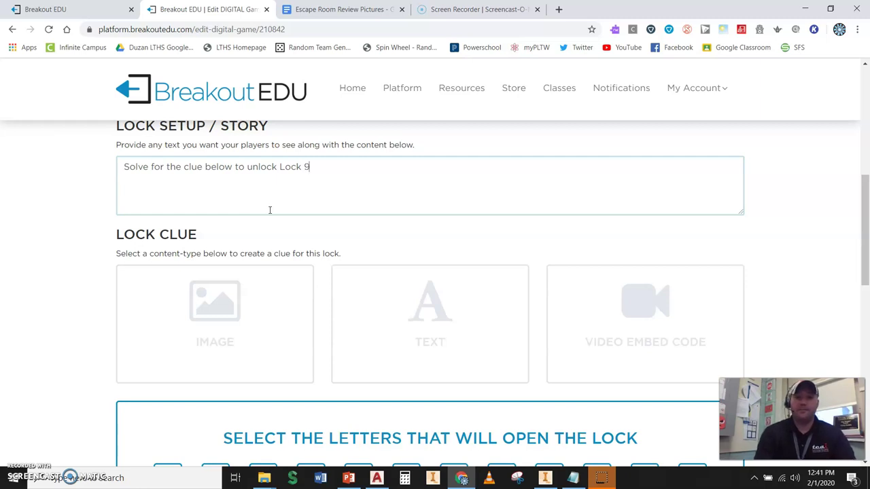
pyautogui.write('.')
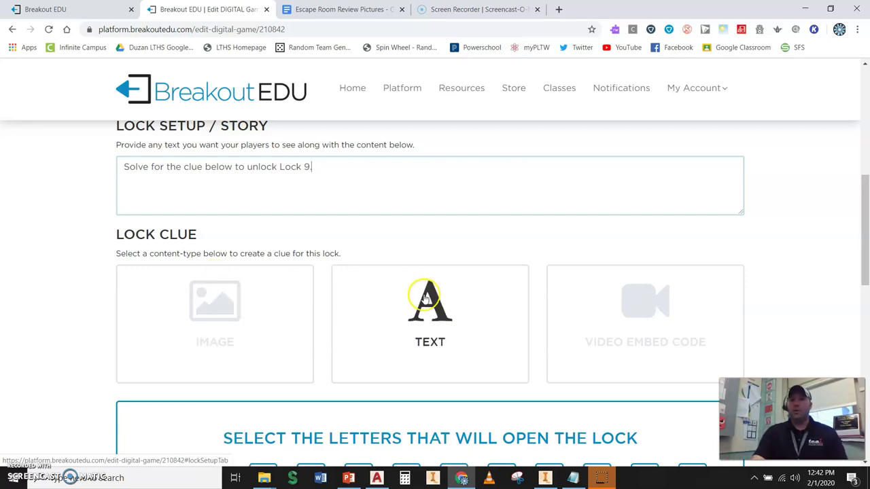
# Step: Set the lock clue type to TEXT after briefly choosing Video Embed Code
pyautogui.click(366, 299)
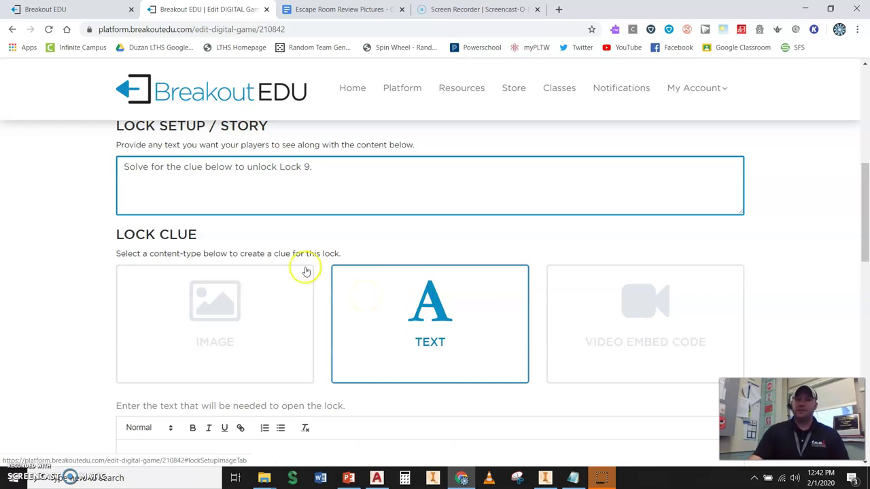
pyautogui.scroll(-3, 319, 272)
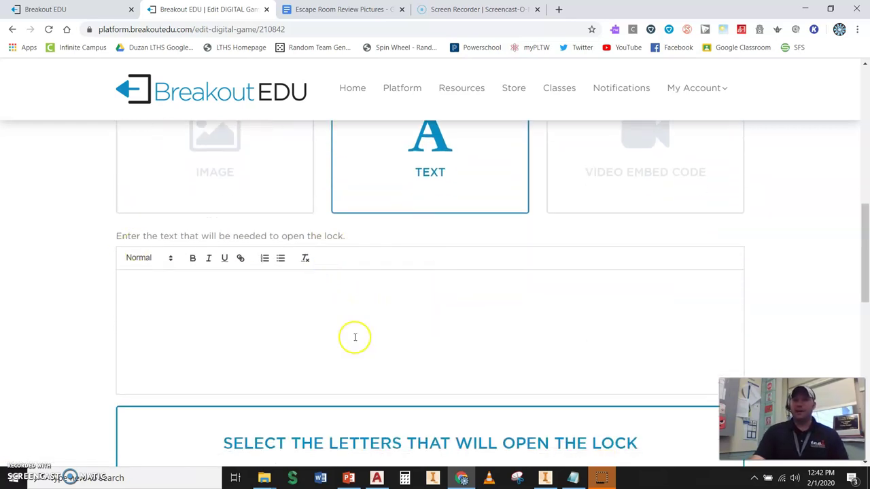
pyautogui.scroll(1, 353, 309)
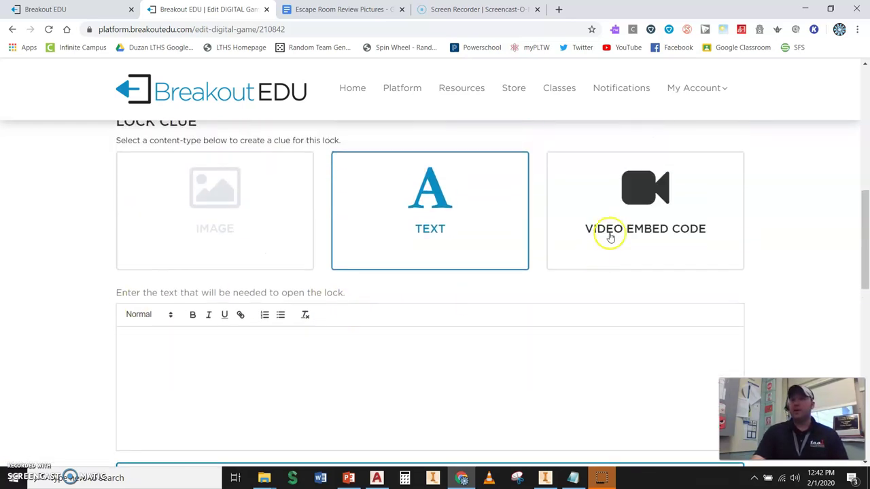
pyautogui.click(607, 228)
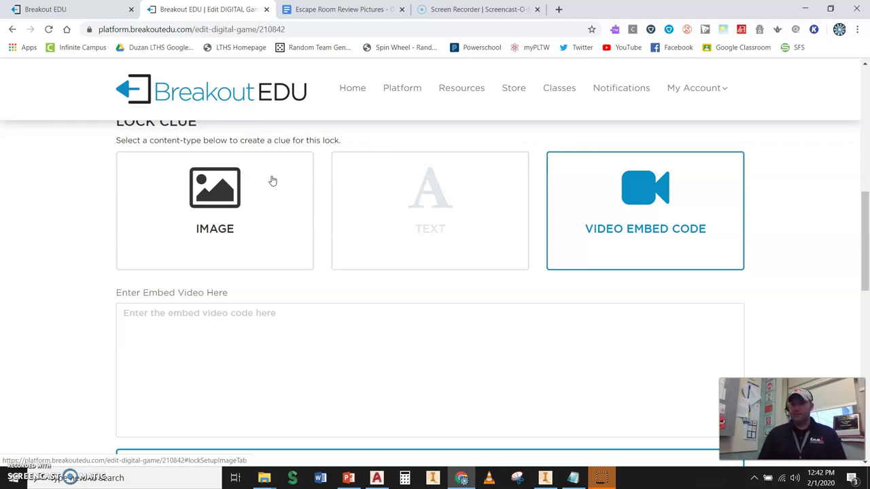
pyautogui.click(435, 191)
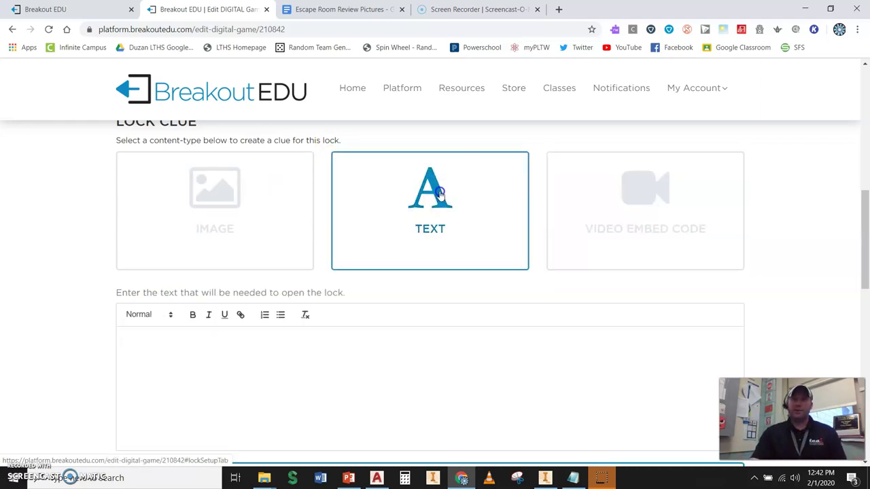
pyautogui.click(179, 338)
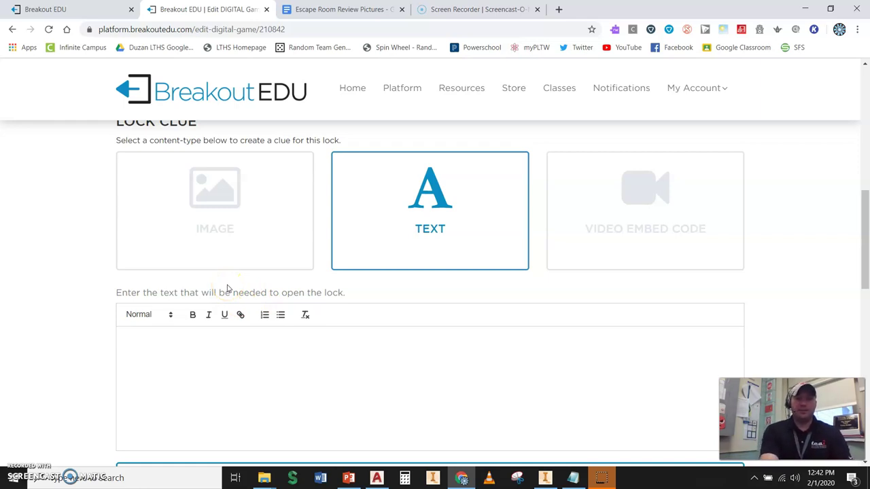
# Step: Enter the clue 'What type of "man" does it take to unlock Lock 9?'
pyautogui.write('What type')
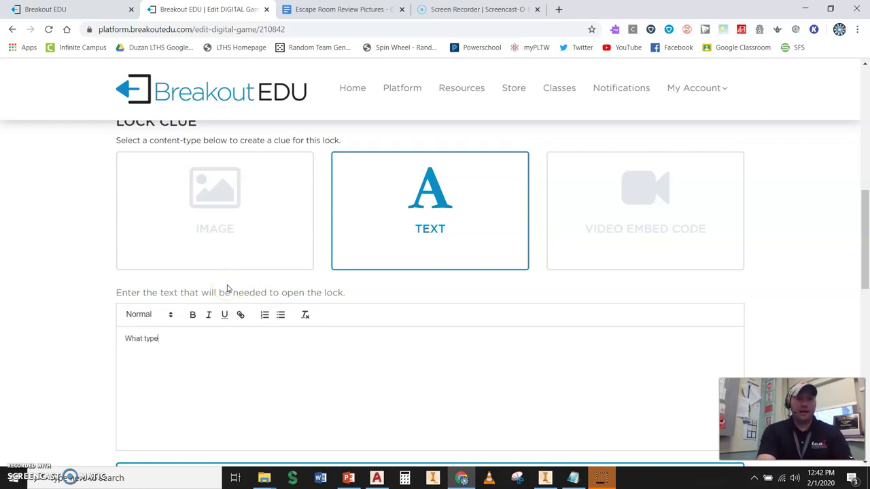
pyautogui.write(' of "man')
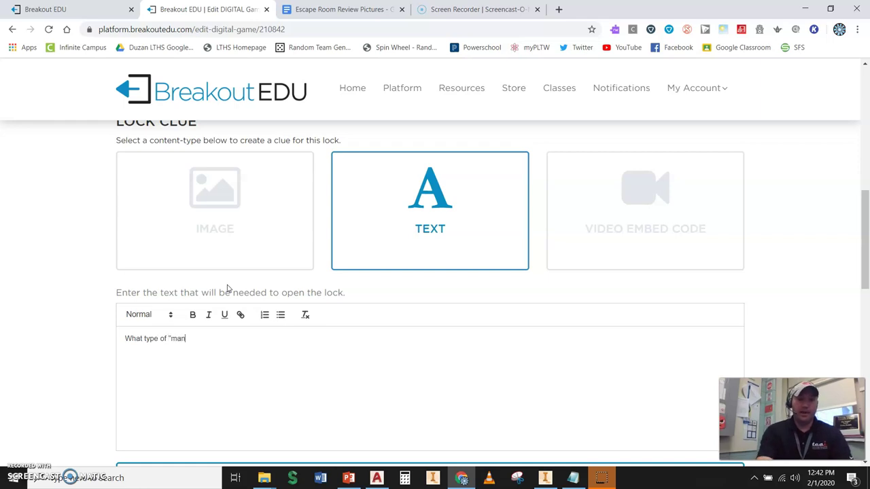
pyautogui.write('" does it take')
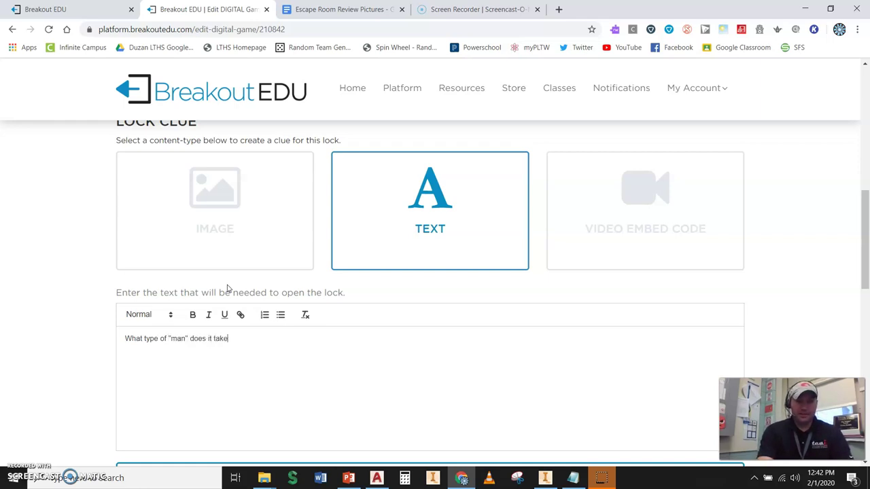
pyautogui.write(' to unlock Lo')
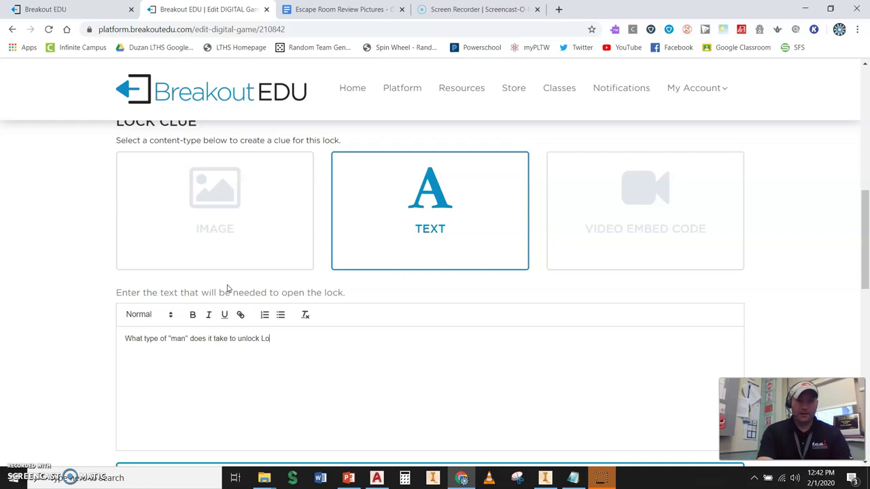
pyautogui.write('ck 9?')
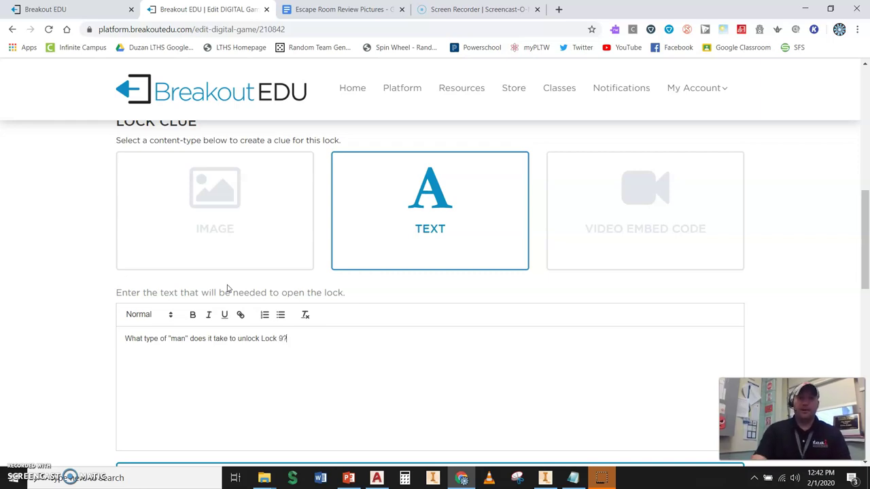
pyautogui.scroll(-3, 272, 326)
# Step: Select the letters S, U, P, E, R as the lock's opening combination
pyautogui.scroll(-2, 273, 319)
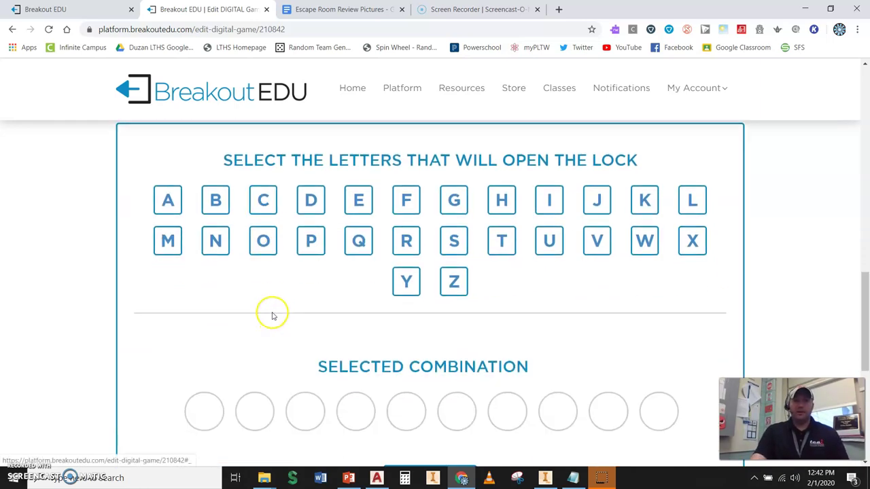
pyautogui.click(455, 241)
pyautogui.click(549, 240)
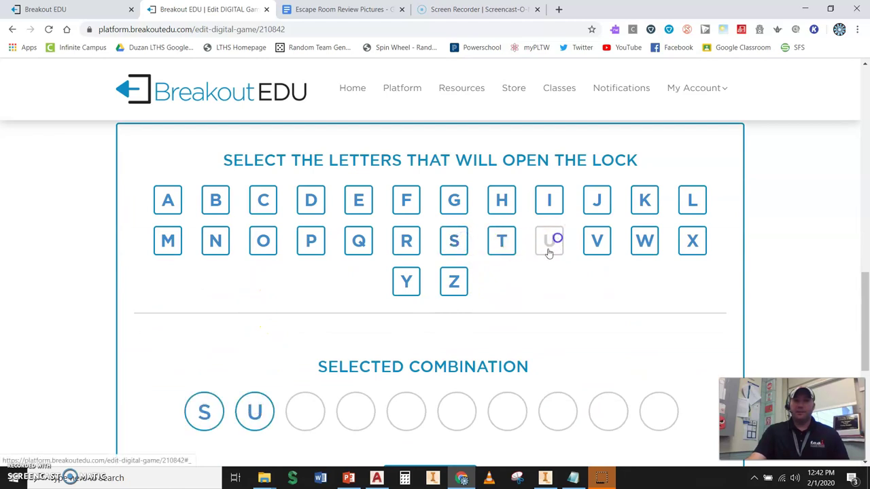
pyautogui.click(311, 240)
pyautogui.click(360, 202)
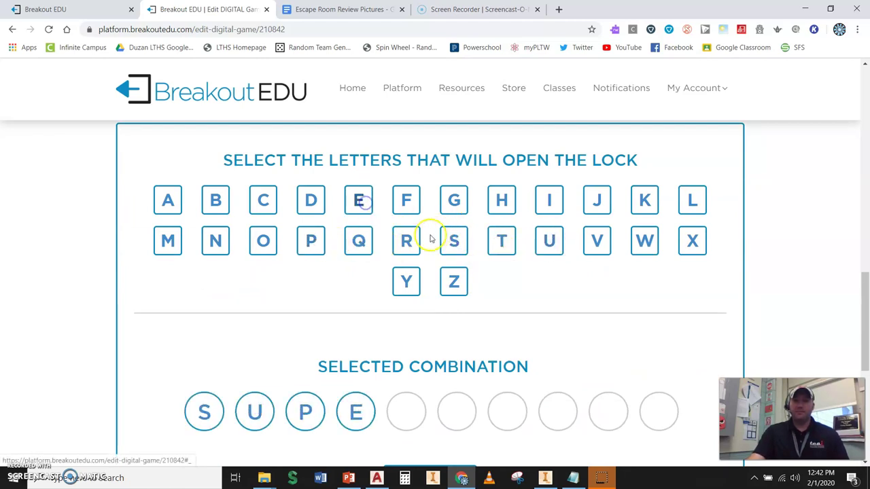
pyautogui.click(406, 240)
pyautogui.scroll(-2, 462, 320)
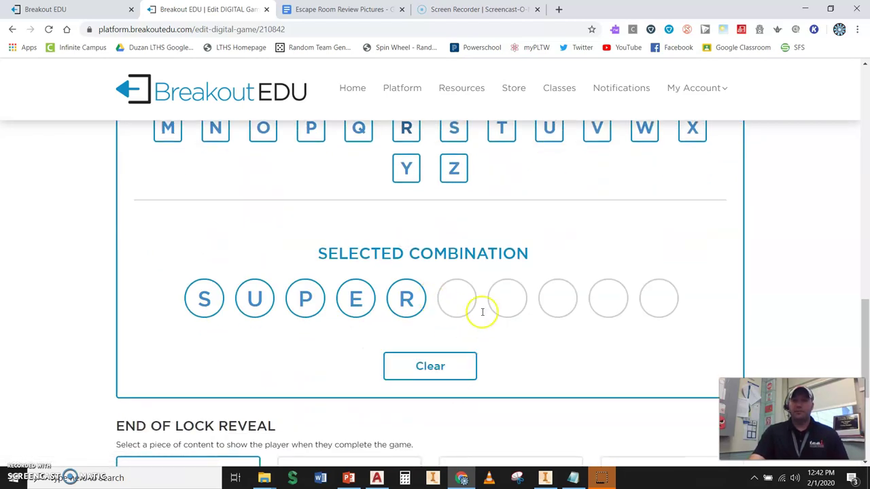
pyautogui.scroll(-1, 621, 363)
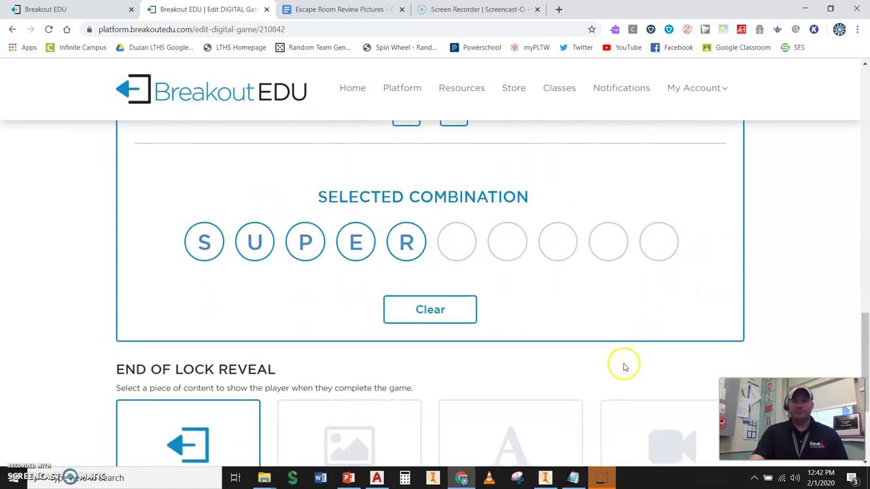
pyautogui.scroll(-3, 625, 363)
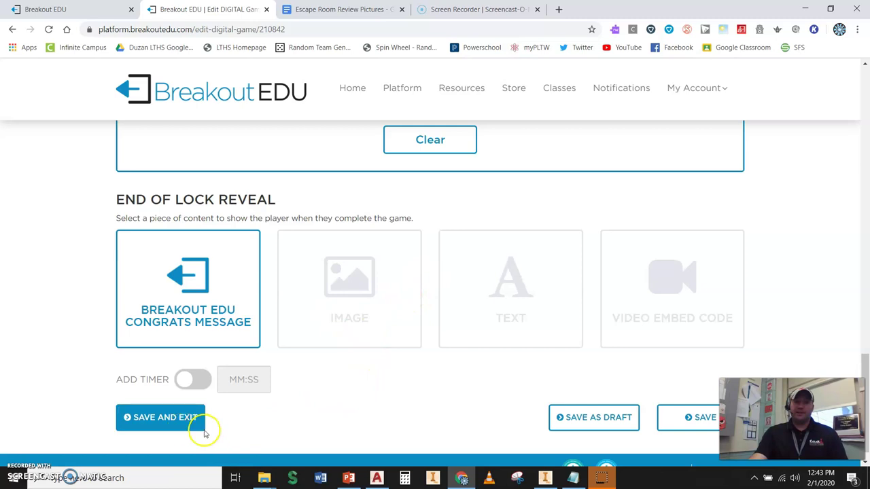
pyautogui.scroll(-1, 442, 405)
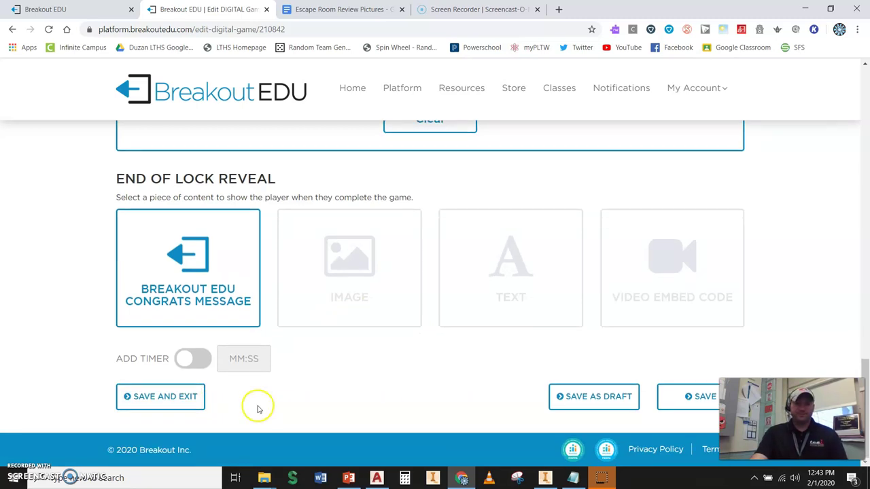
# Step: Save and exit the editor, then review the share page's Game URL and embed code
pyautogui.click(170, 401)
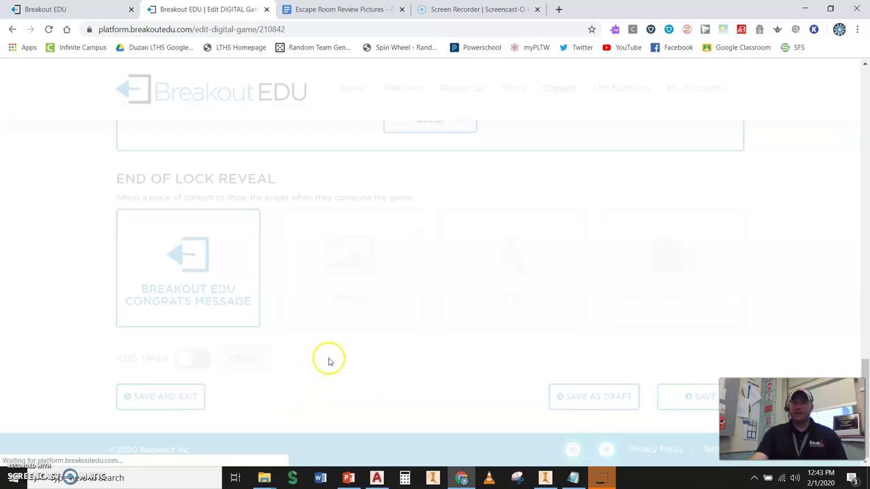
pyautogui.scroll(-2, 423, 345)
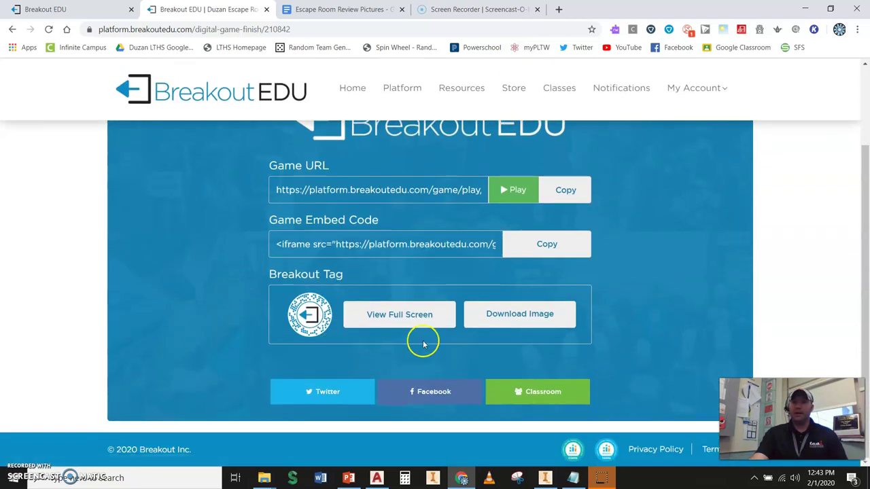
pyautogui.scroll(1, 422, 345)
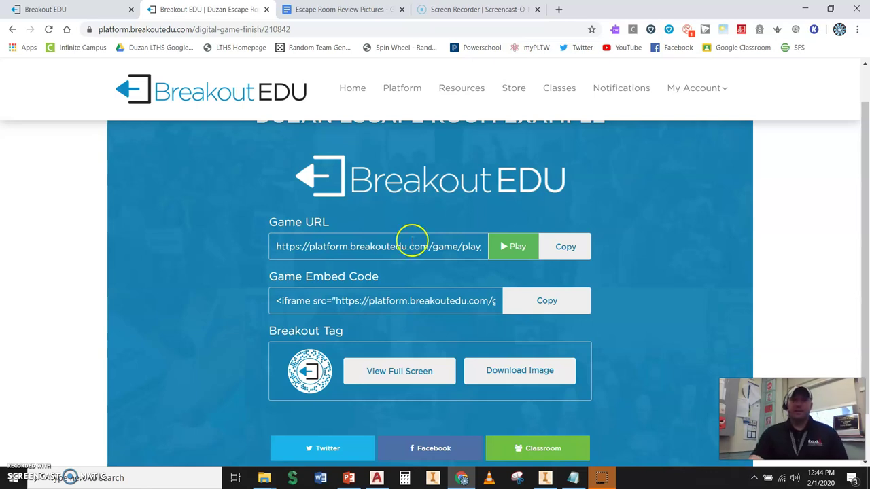
# Step: Launch the Duzan Escape Room Example in play mode and scroll down to the letter grid
pyautogui.click(509, 248)
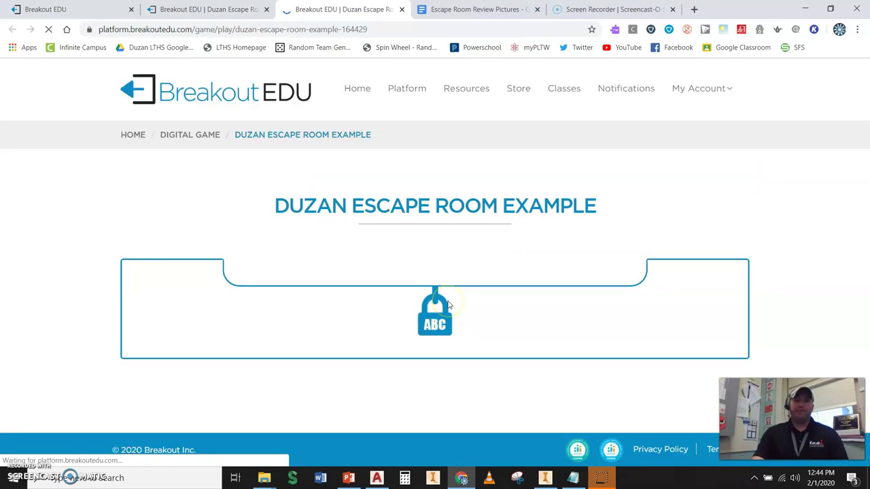
pyautogui.scroll(-1, 448, 299)
pyautogui.scroll(-2, 483, 293)
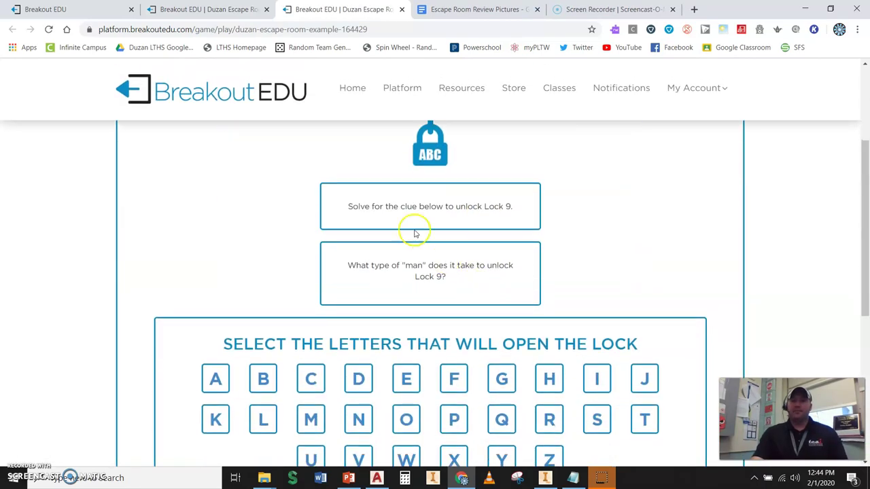
pyautogui.scroll(-2, 551, 313)
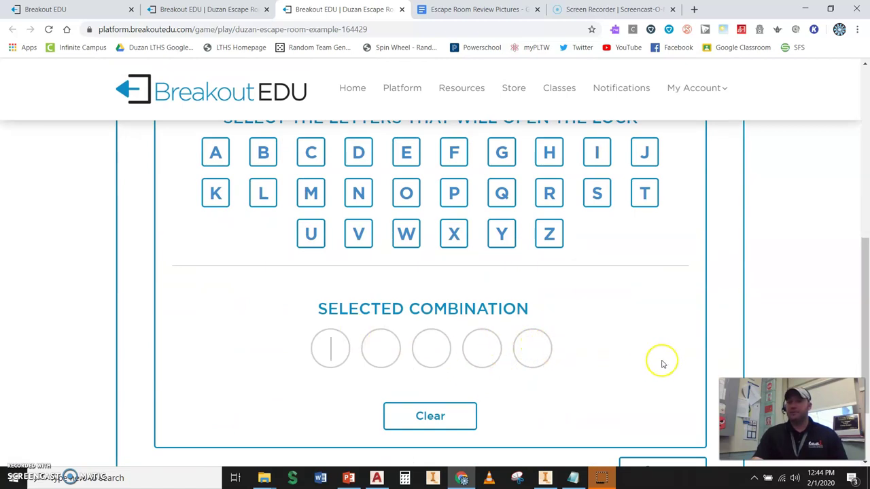
# Step: Enter the combination S-U-P-E-R and finish to reach the 'Congratulations! You broke out!' screen
pyautogui.click(597, 193)
pyautogui.click(313, 232)
pyautogui.click(455, 194)
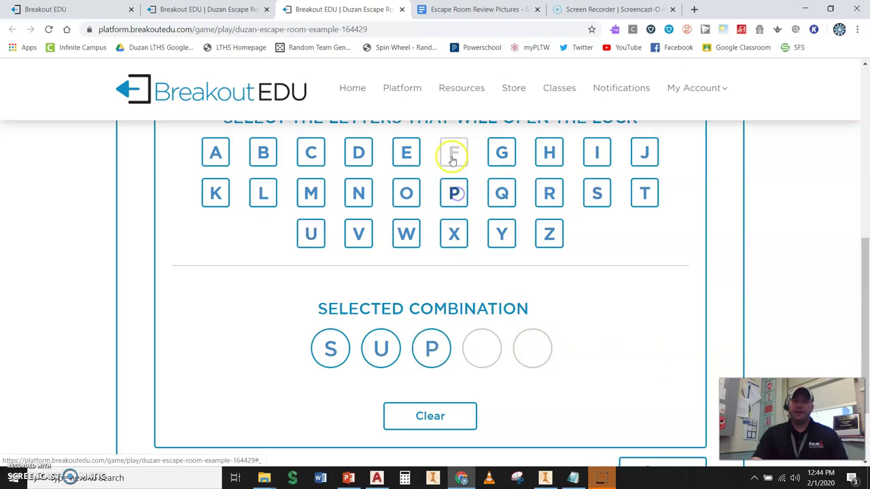
pyautogui.click(406, 154)
pyautogui.click(543, 196)
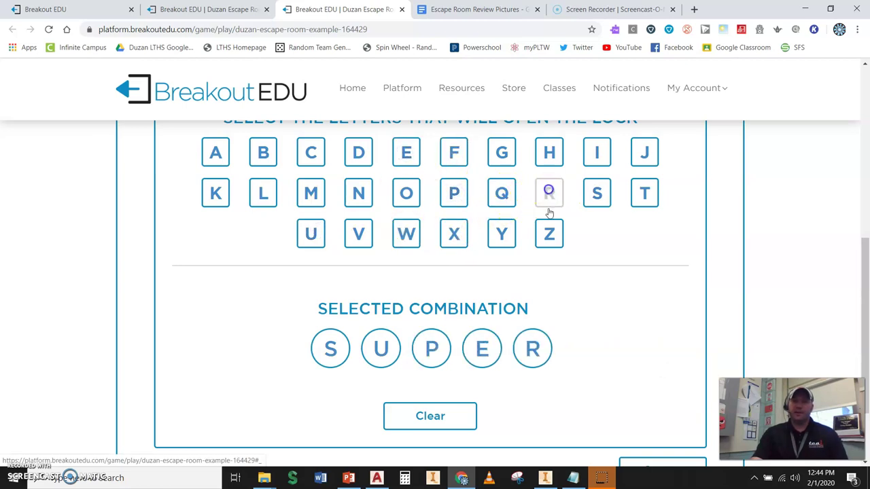
pyautogui.scroll(-2, 468, 401)
pyautogui.click(649, 372)
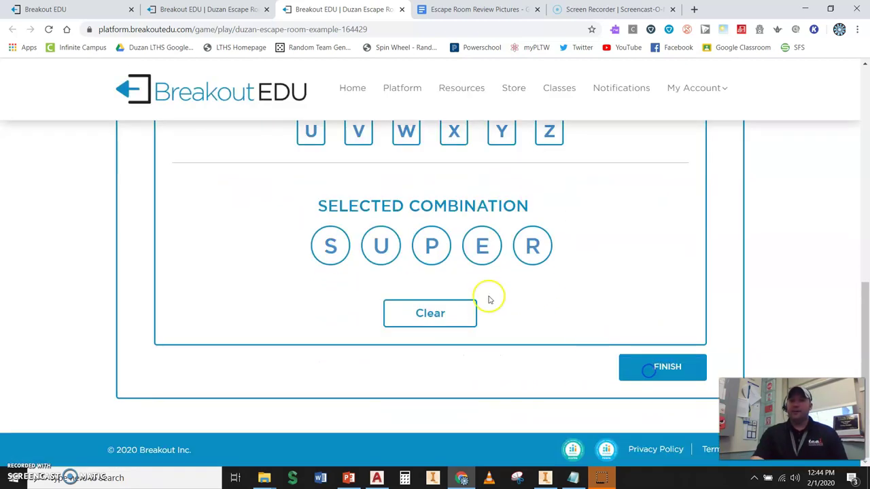
pyautogui.scroll(2, 476, 251)
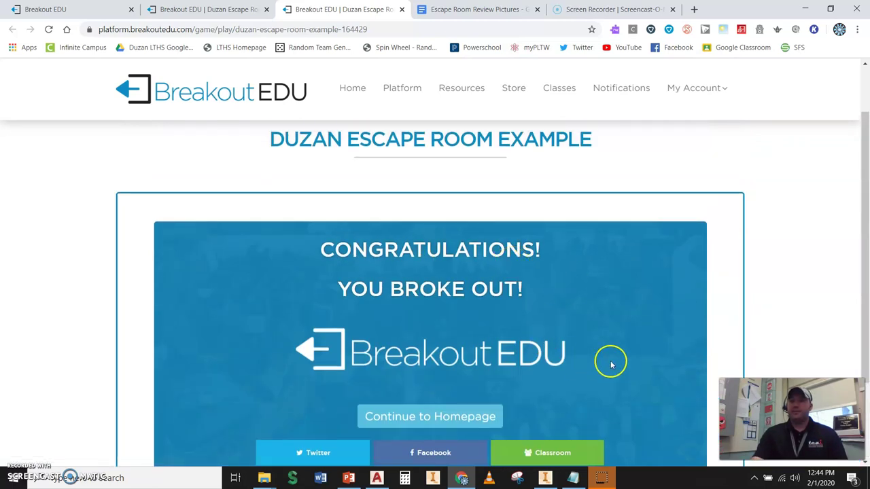